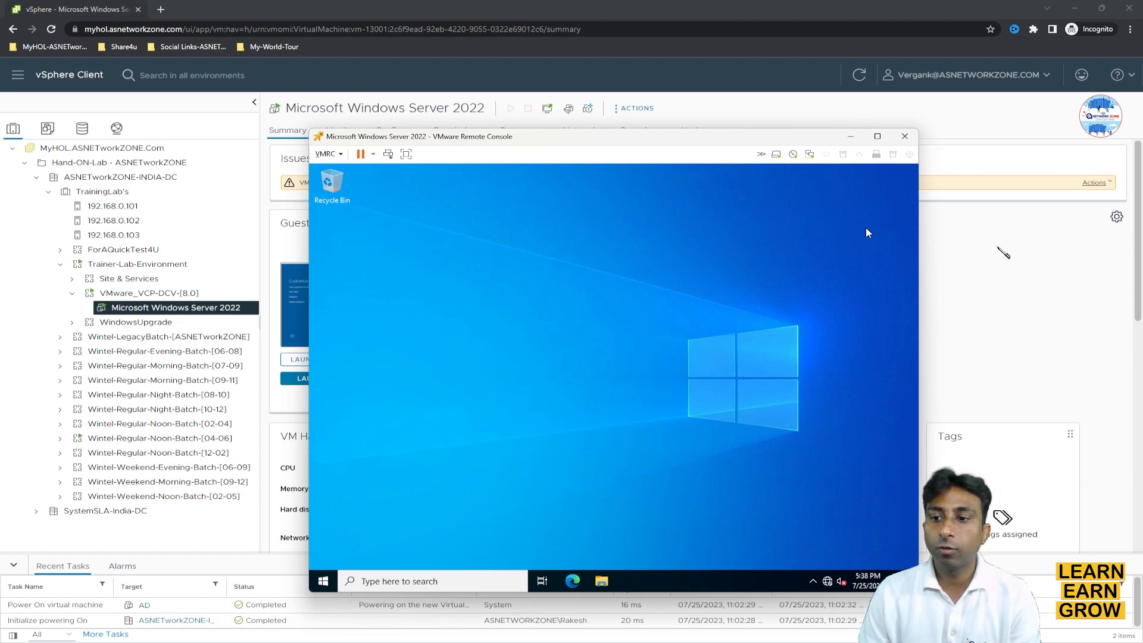
# - Examine the VMware Tools alert and the guest OS actions available for the Microsoft Windows Server 2022 virtual machine
pyautogui.click(963, 287)
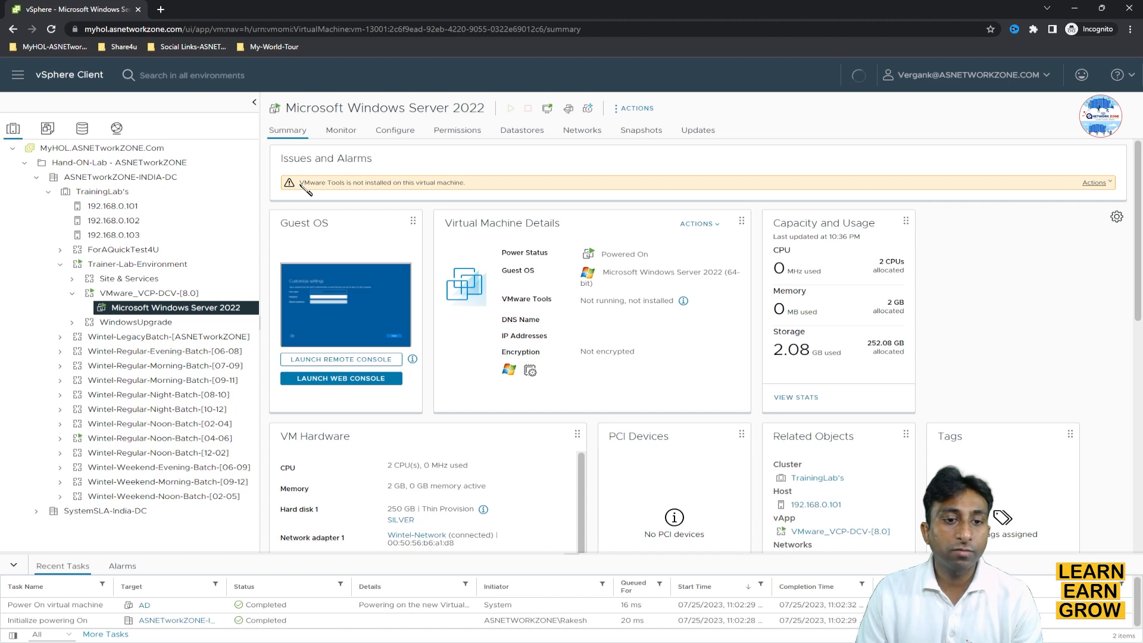
pyautogui.moveTo(299, 183); pyautogui.dragTo(499, 209)
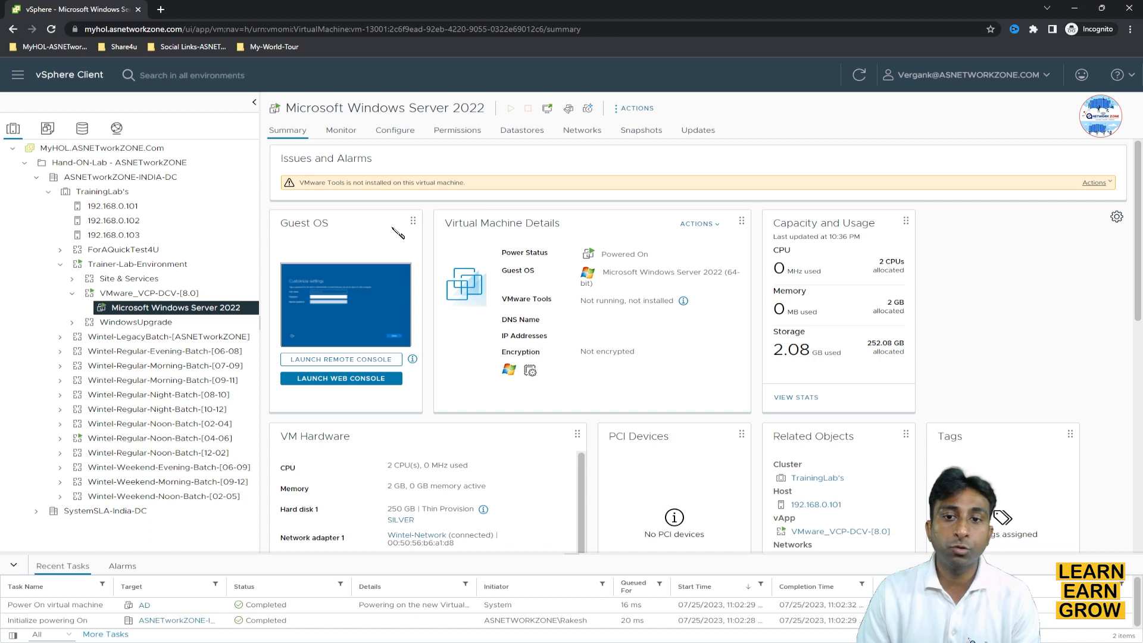
pyautogui.rightClick(213, 314)
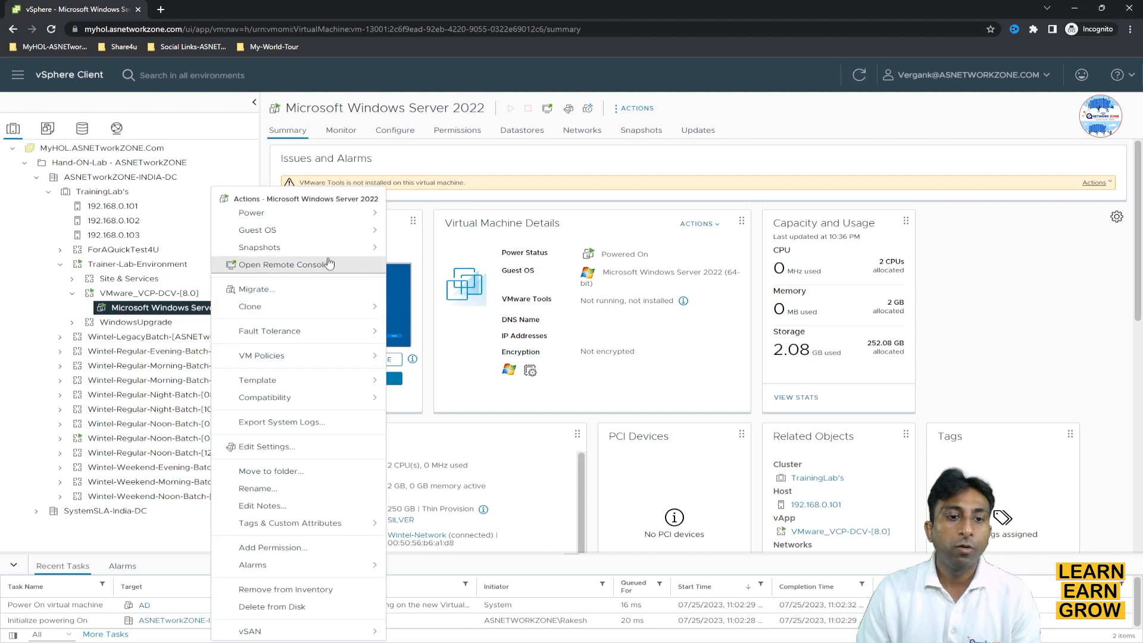
pyautogui.moveTo(329, 239)
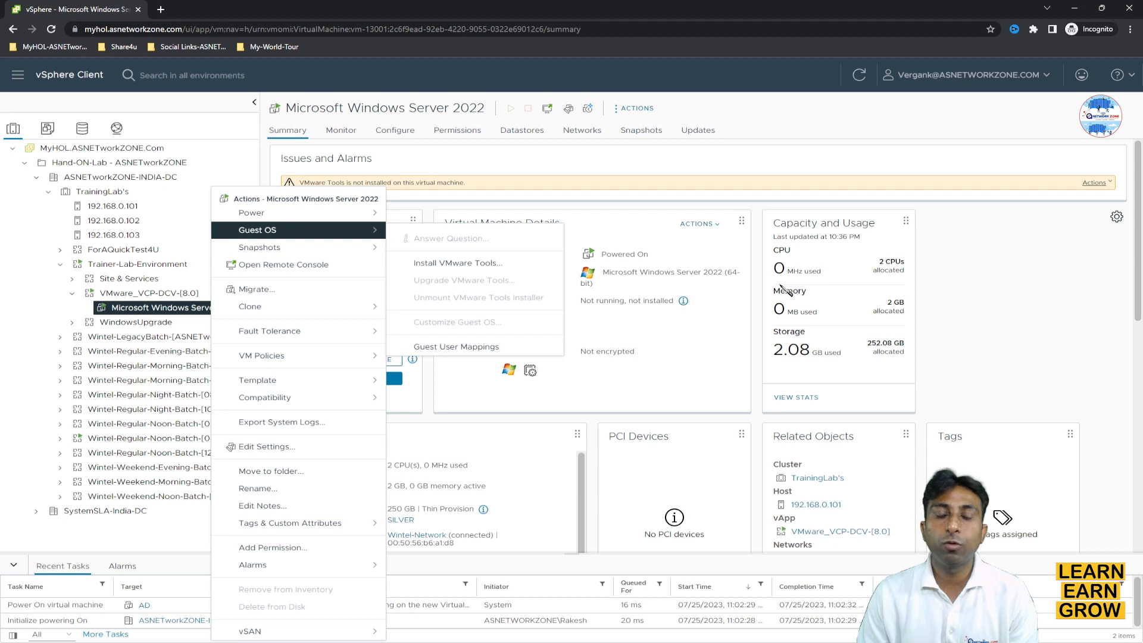
pyautogui.click(700, 366)
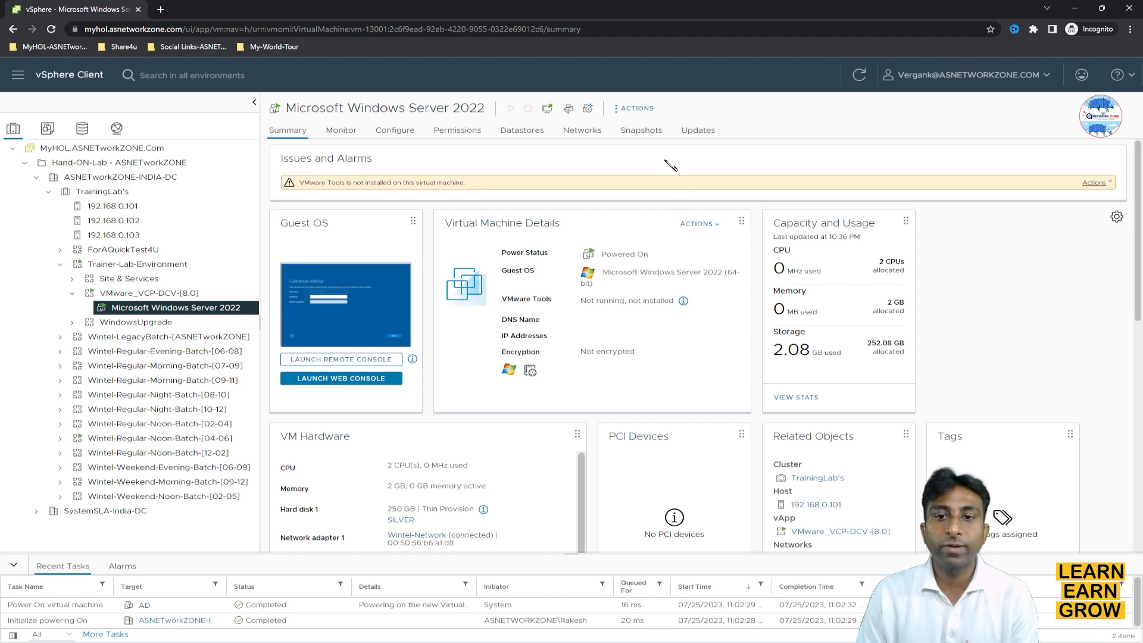
pyautogui.click(634, 109)
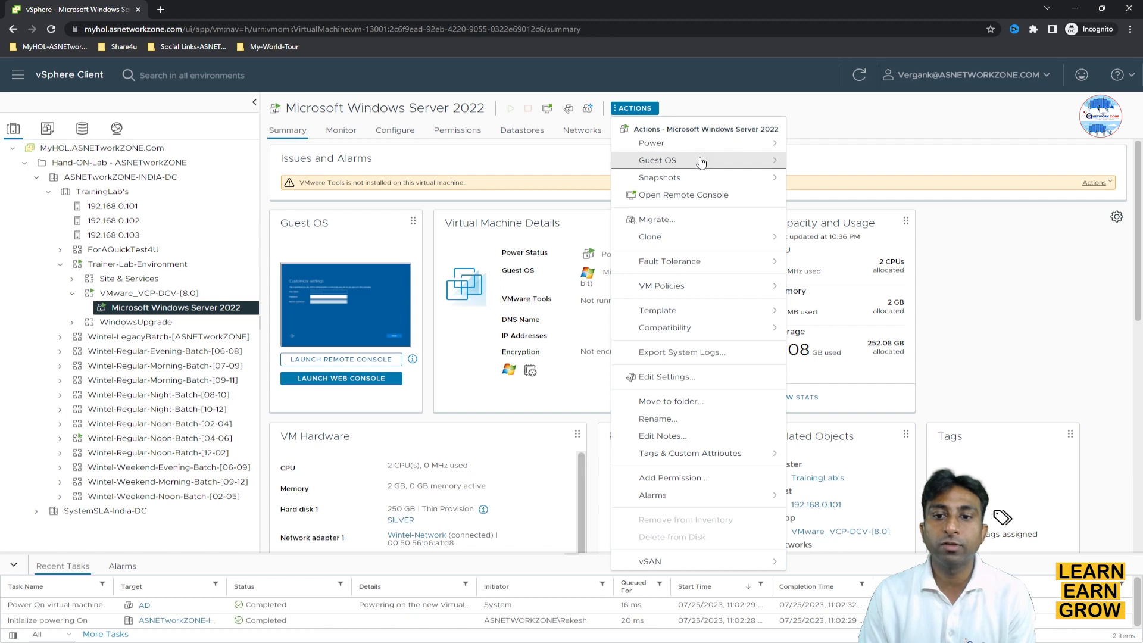
pyautogui.moveTo(701, 162)
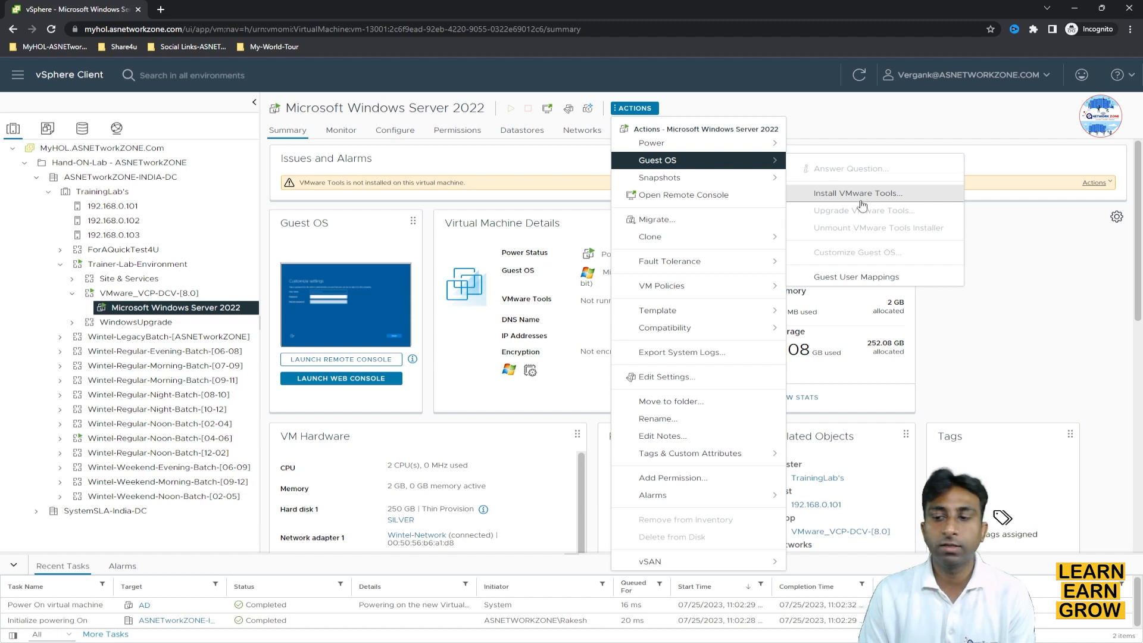
pyautogui.click(1078, 334)
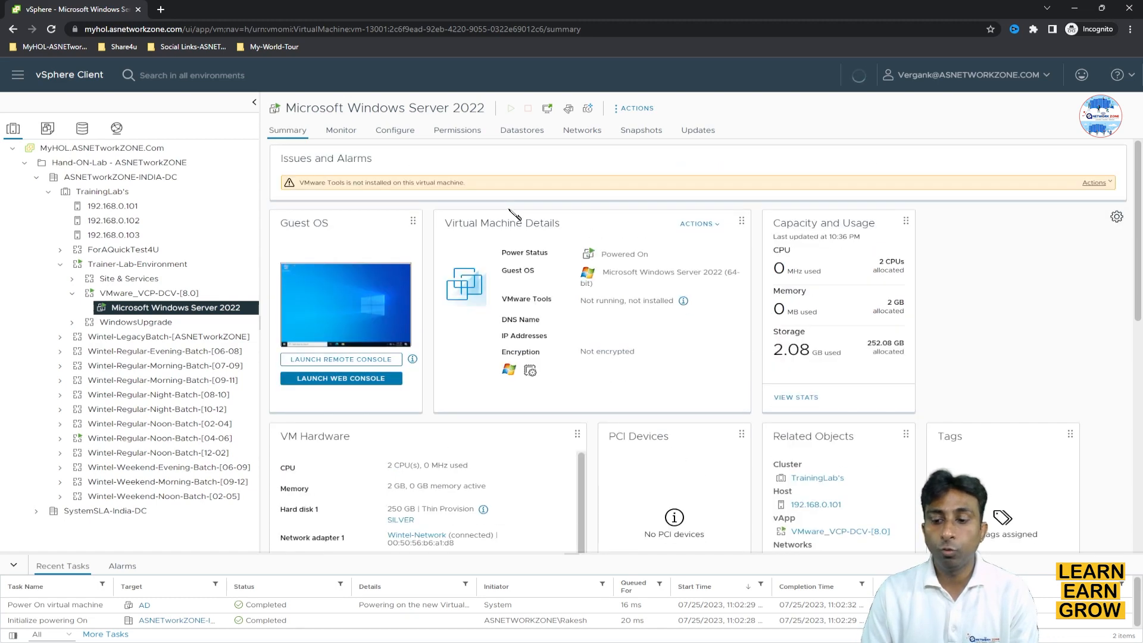
# - Switch to the VMware Remote Console and mount the VMware Tools installer on the Microsoft Windows Server 2022 guest
pyautogui.hotkey('alt', 'Tab')
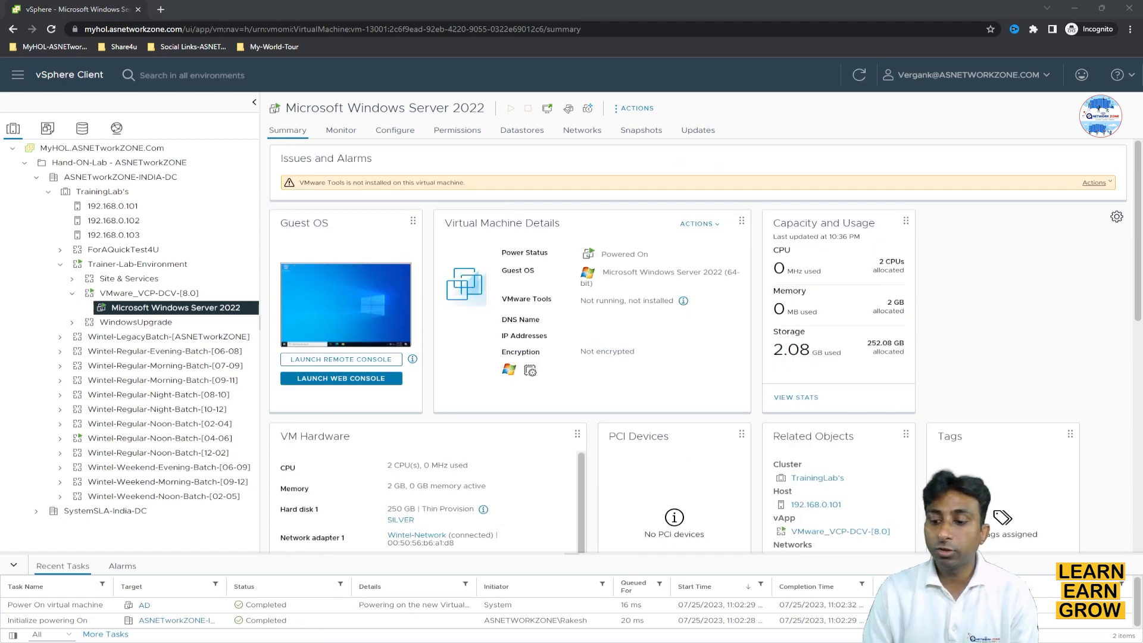
pyautogui.moveTo(520, 136); pyautogui.dragTo(505, 101)
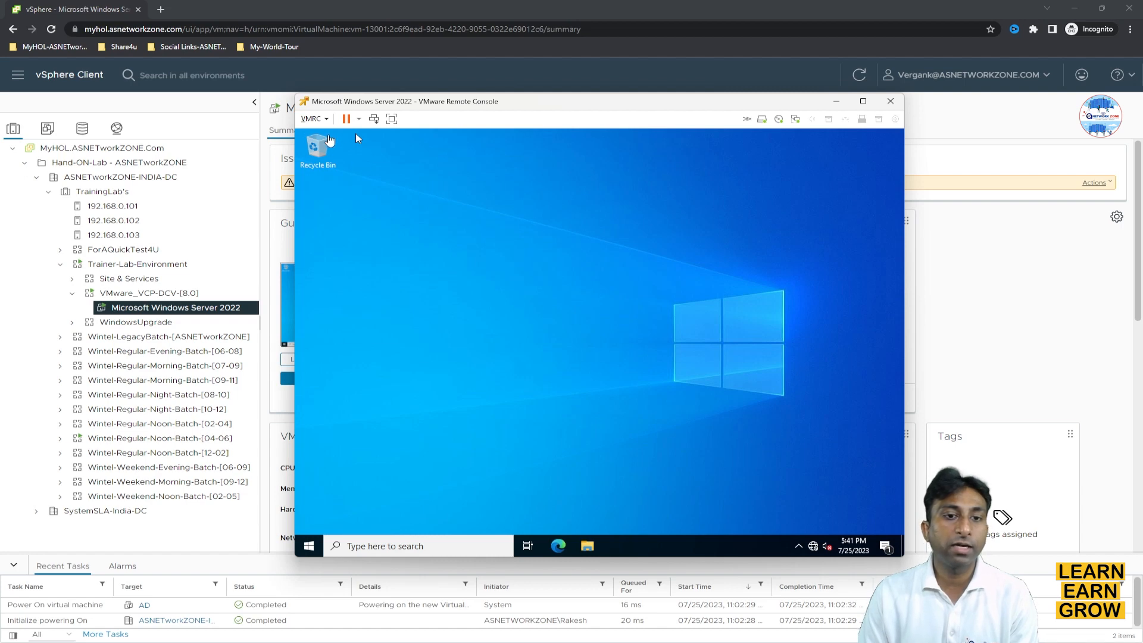
pyautogui.click(321, 121)
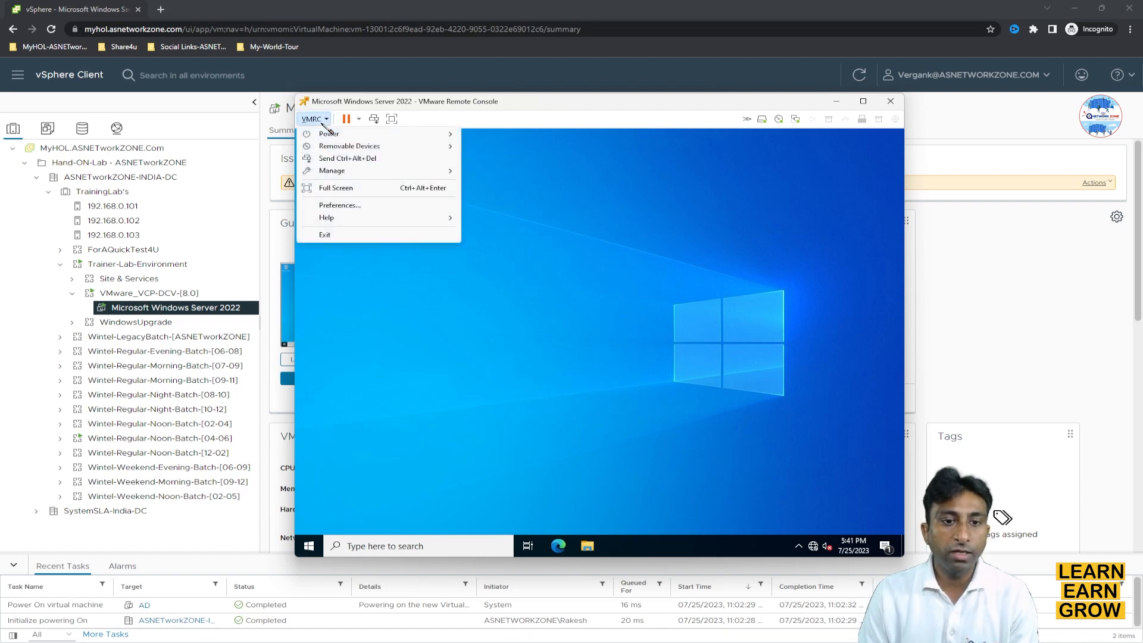
pyautogui.moveTo(364, 174)
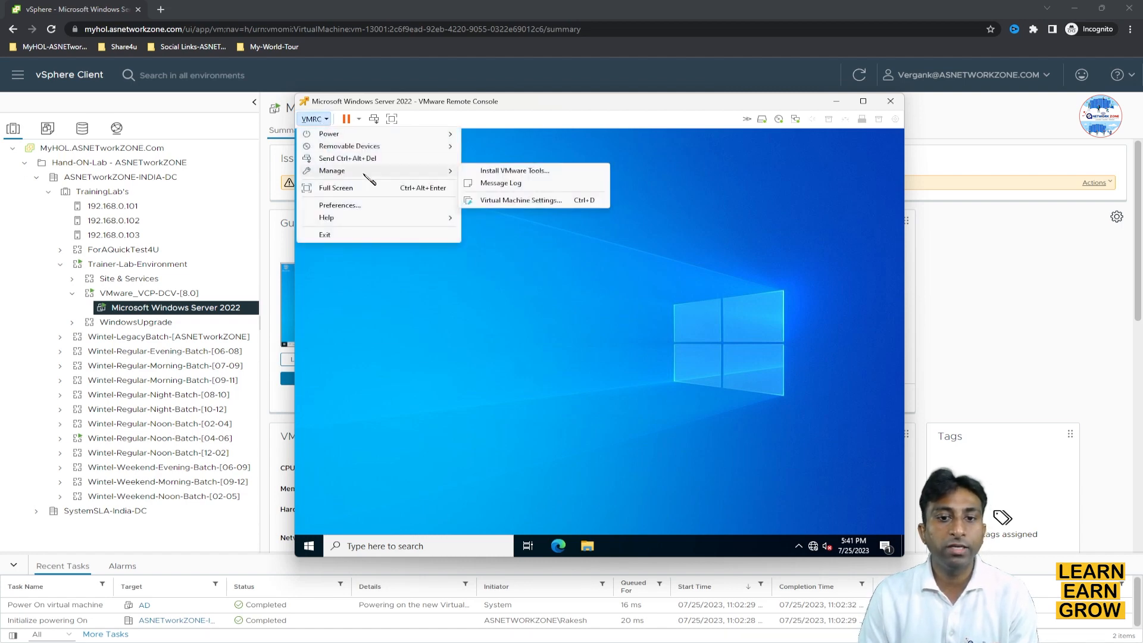
pyautogui.click(516, 171)
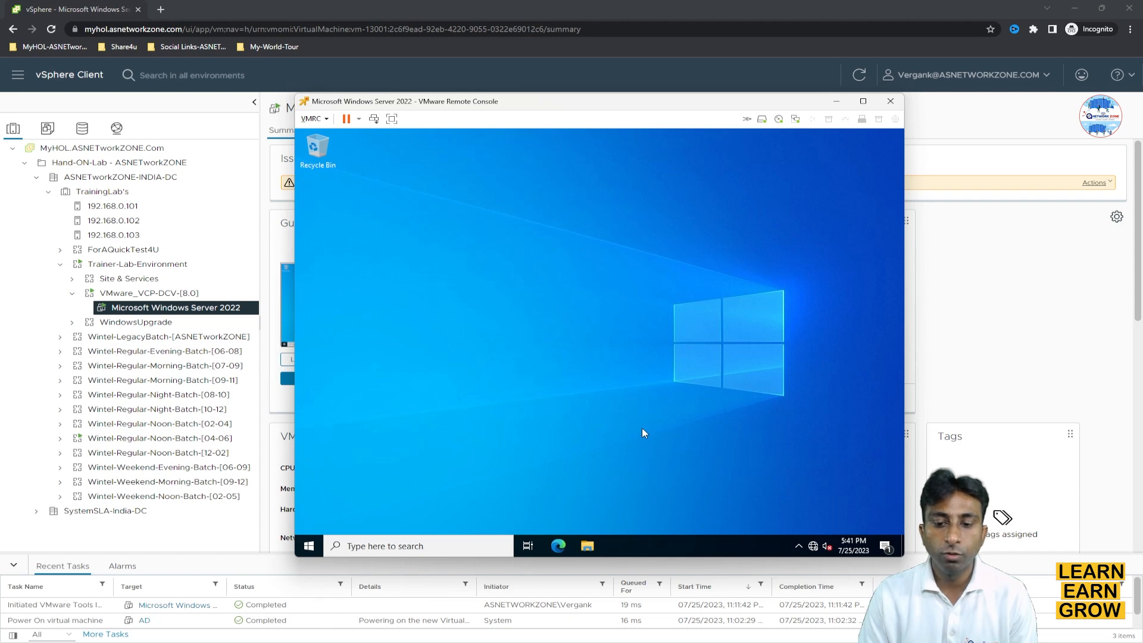
# - Open the VMware Tools DVD drive (D:) in the guest's File Explorer and dismiss the AutoPlay notification
pyautogui.click(587, 546)
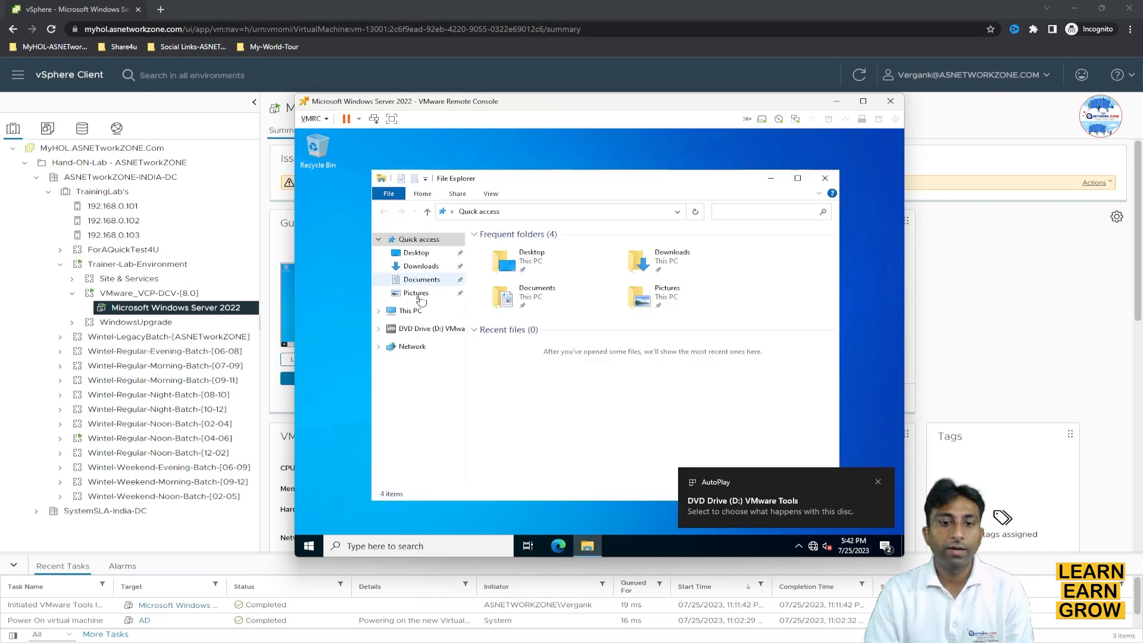
pyautogui.click(406, 312)
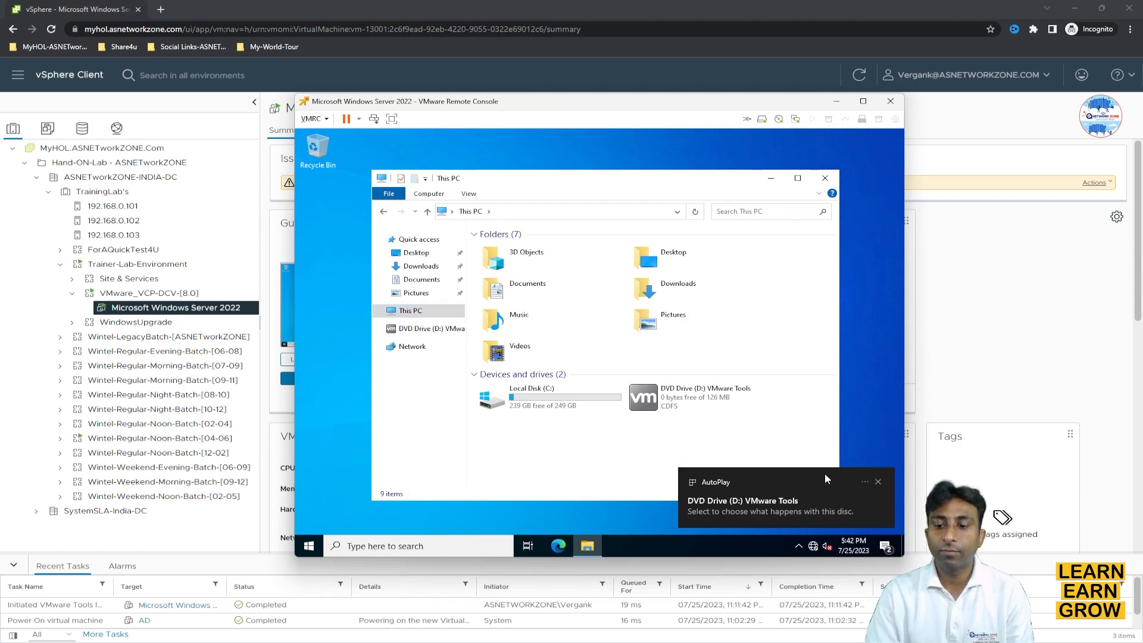
pyautogui.click(877, 482)
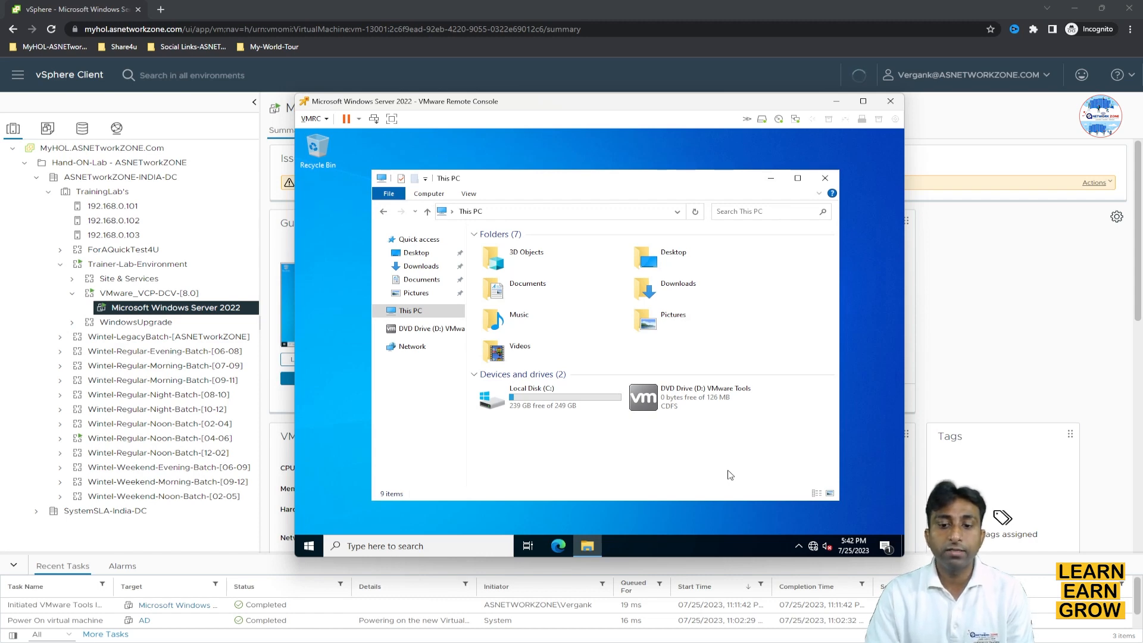
pyautogui.click(678, 401)
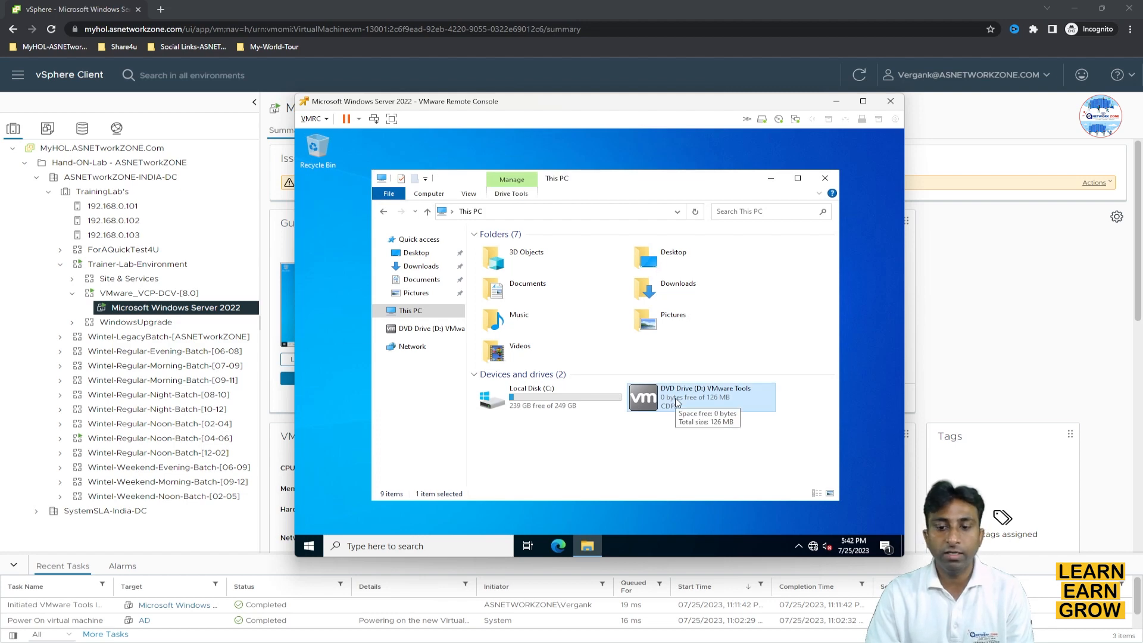
pyautogui.rightClick(677, 402)
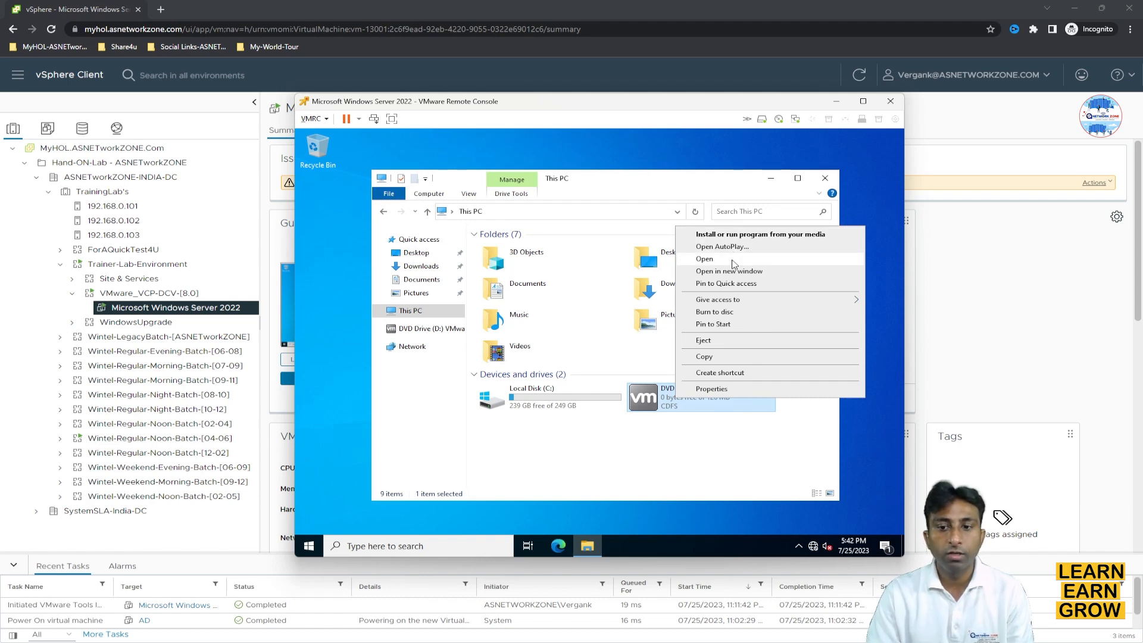
pyautogui.click(734, 261)
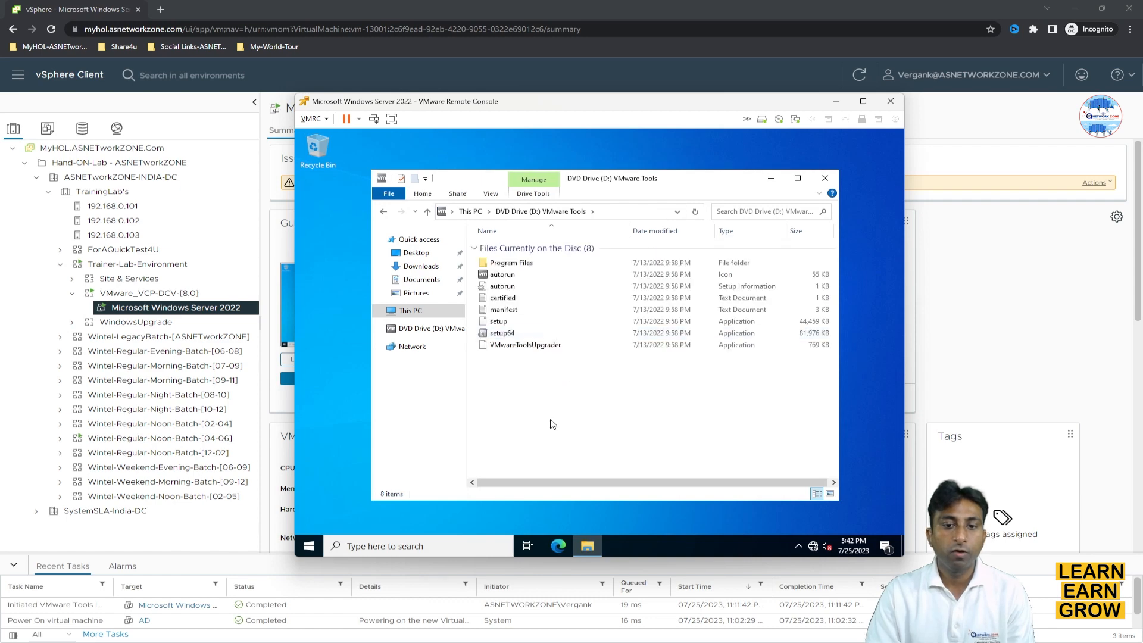
# - Run setup64 from the VMware Tools disc as administrator and minimize the File Explorer window
pyautogui.click(506, 332)
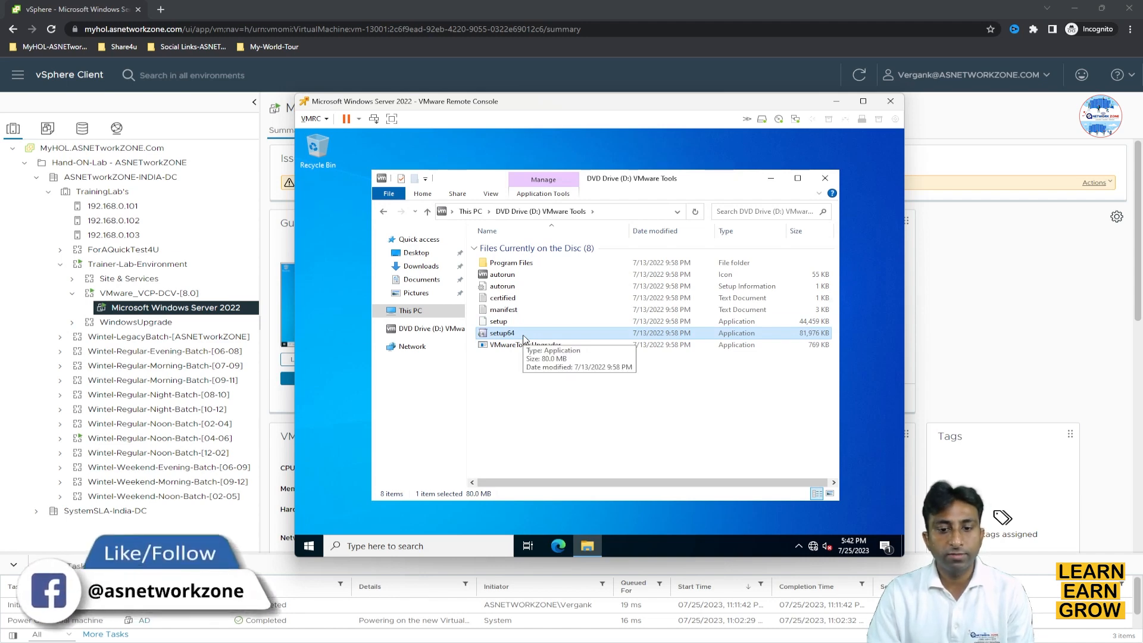
pyautogui.rightClick(523, 335)
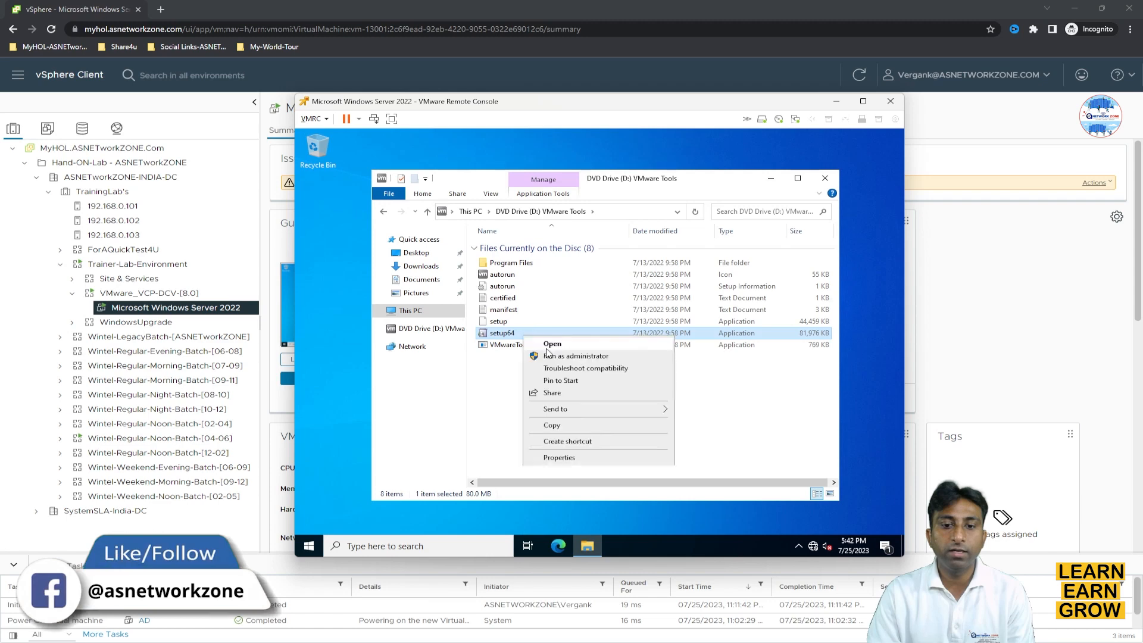
pyautogui.click(569, 357)
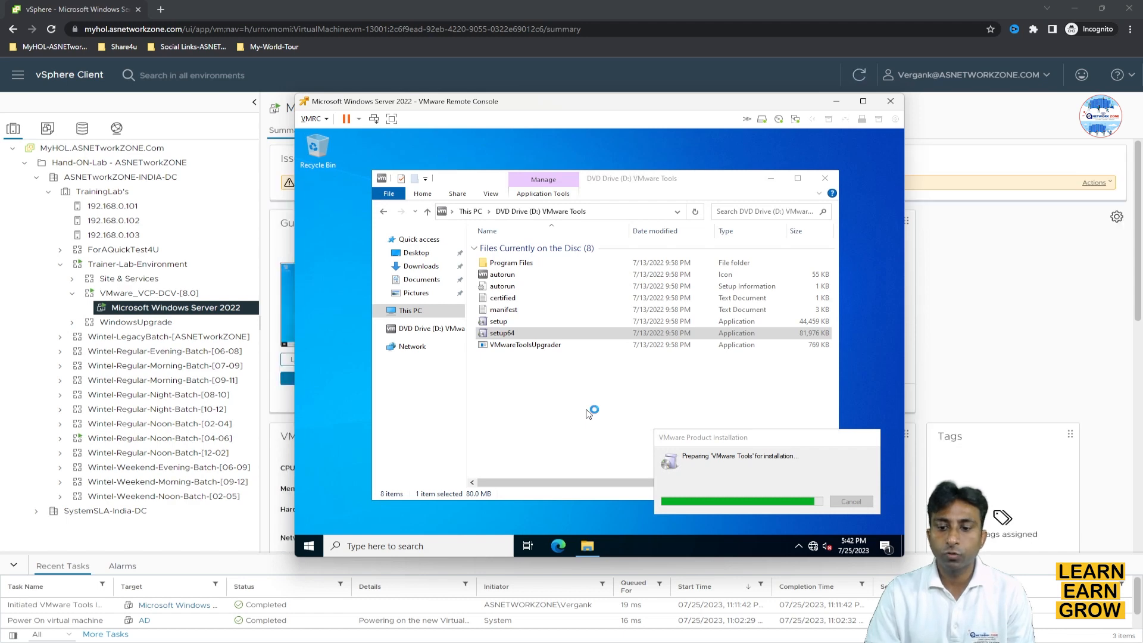
pyautogui.click(770, 178)
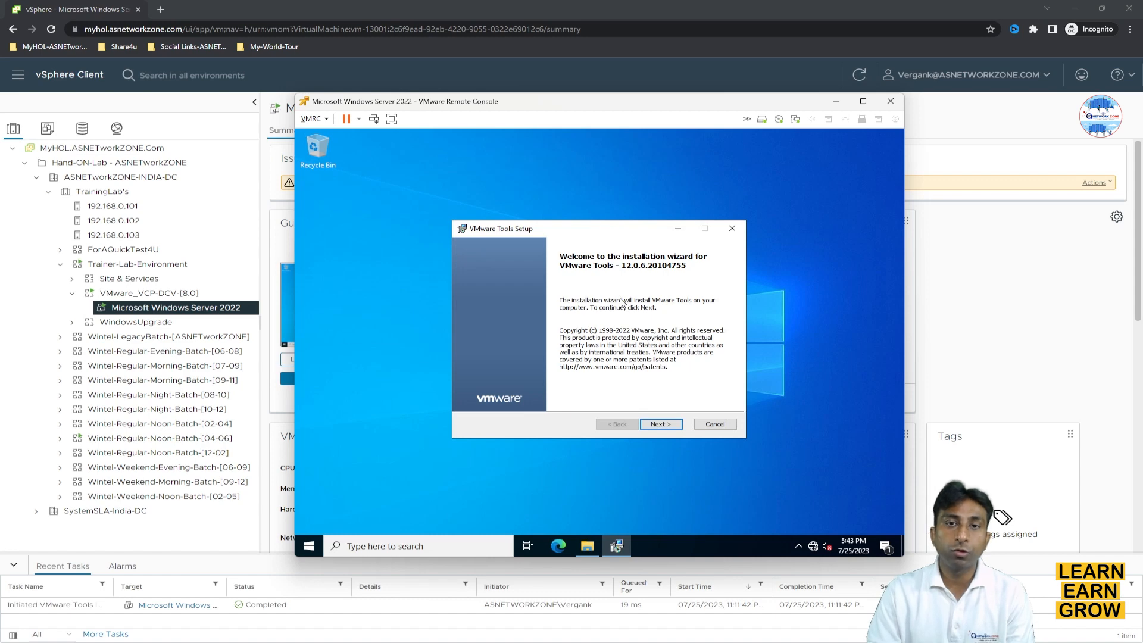
# - Install VMware Tools with the Complete setup type, finish the wizard and restart the guest system
pyautogui.click(668, 430)
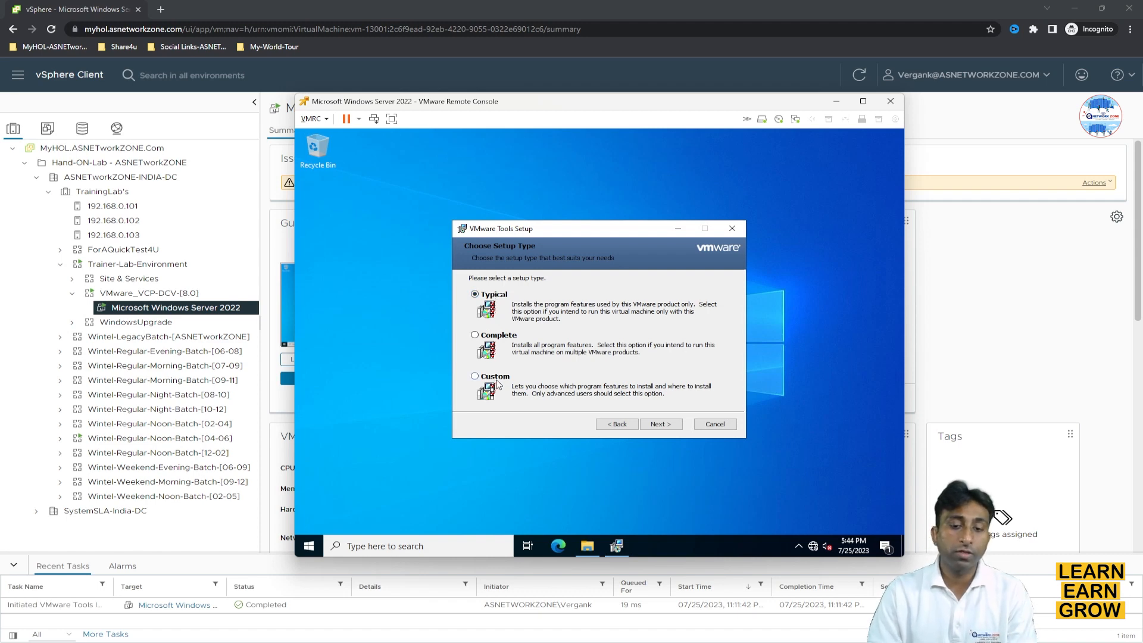
pyautogui.click(502, 340)
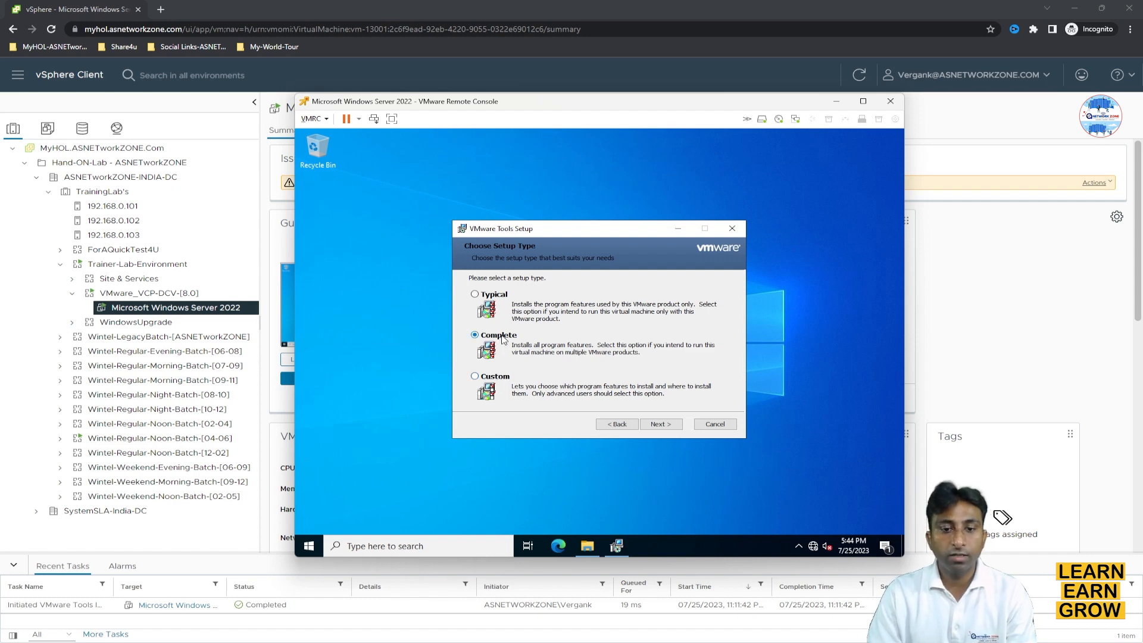
pyautogui.click(661, 425)
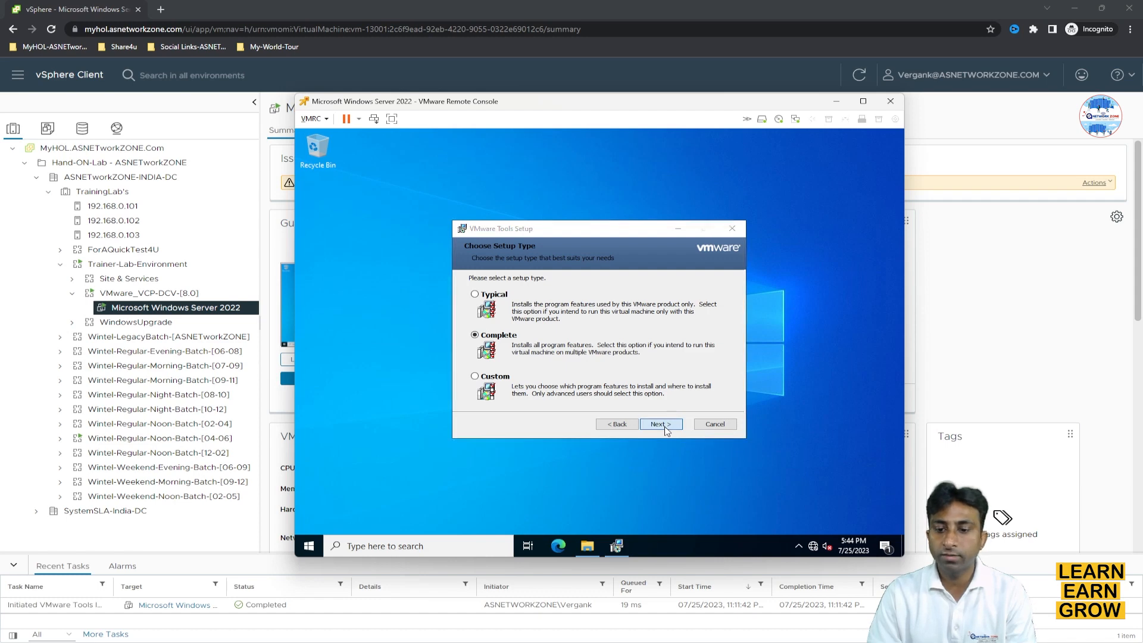
pyautogui.click(666, 428)
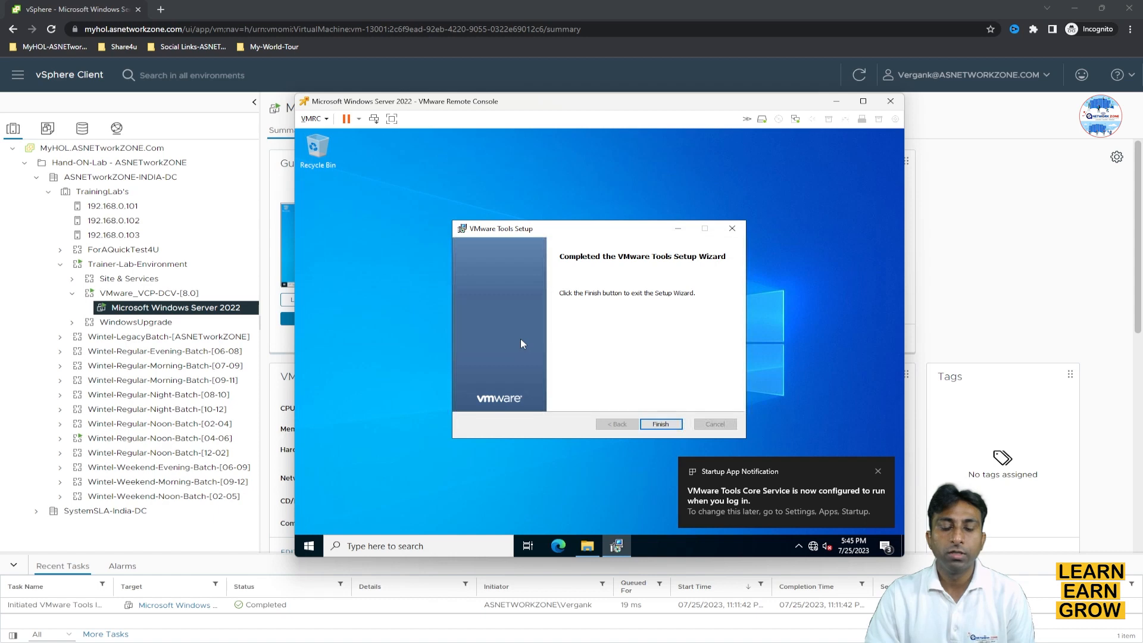
pyautogui.click(659, 423)
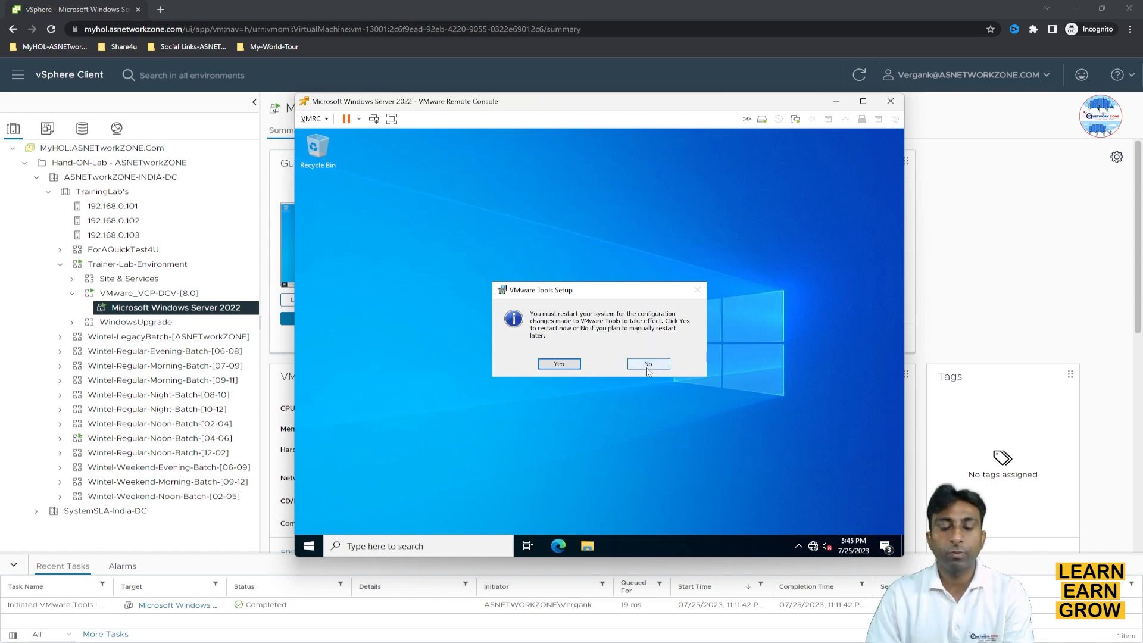
pyautogui.click(559, 364)
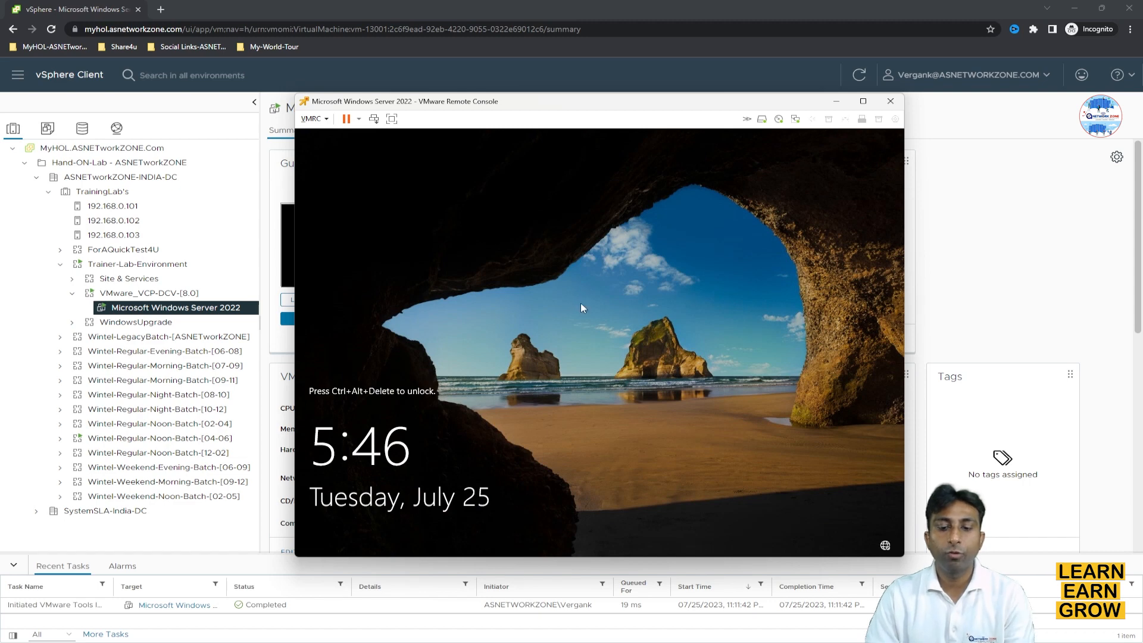
# - Sign in to the guest as Administrator with the account password, and close the Windows Admin Center message and Server Manager
pyautogui.press('ctrl+alt+Insert')
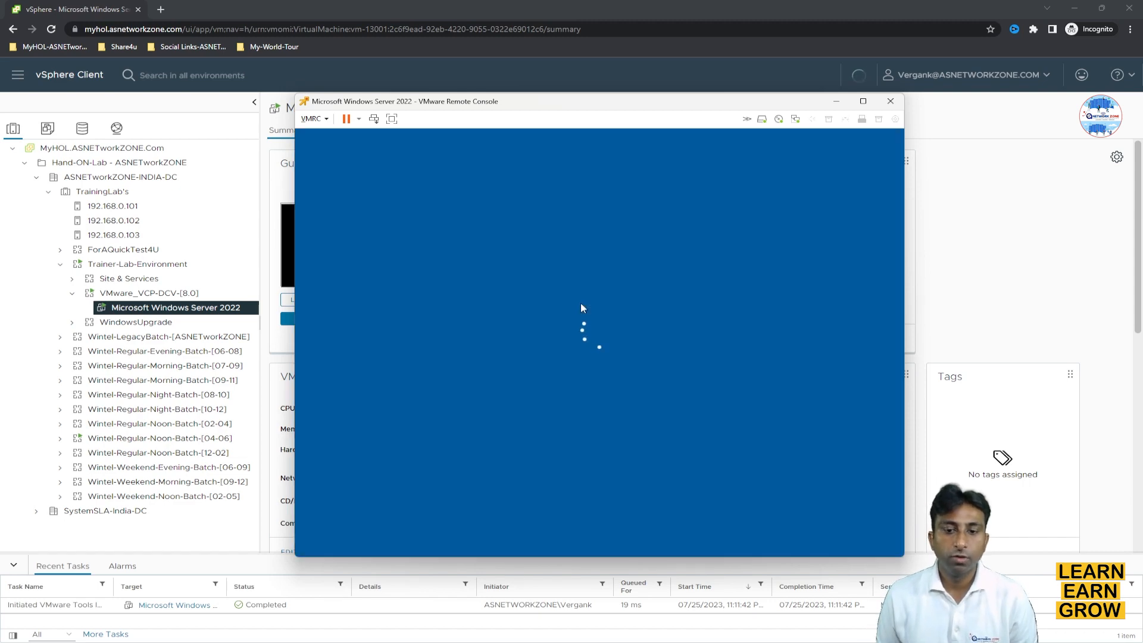
pyautogui.click(605, 386)
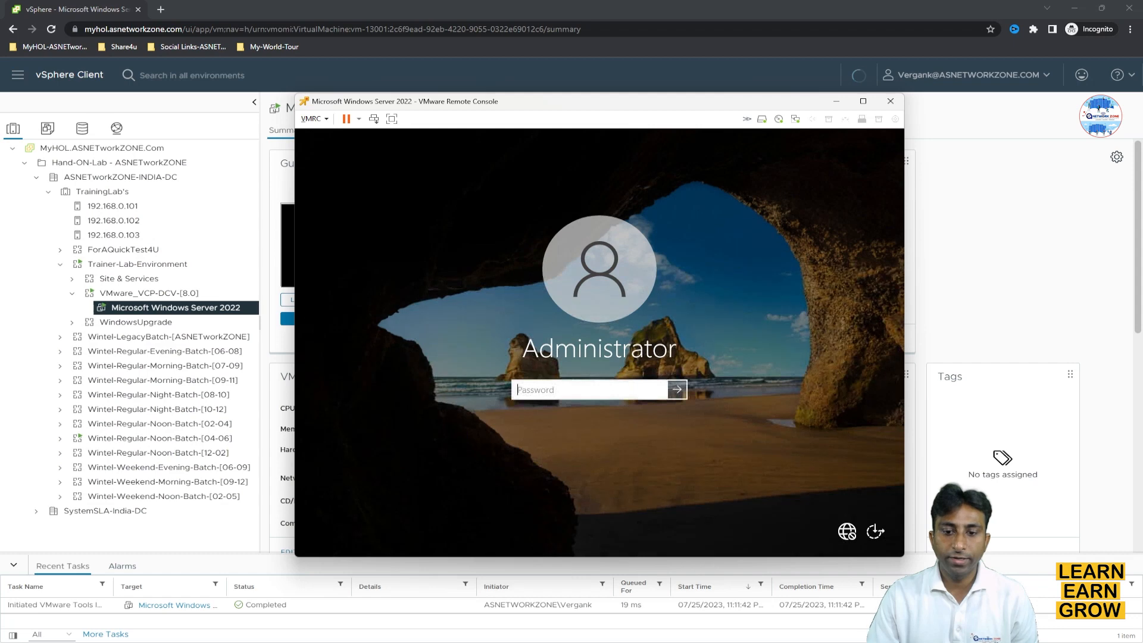
pyautogui.write('••••••••')
pyautogui.press('Return')
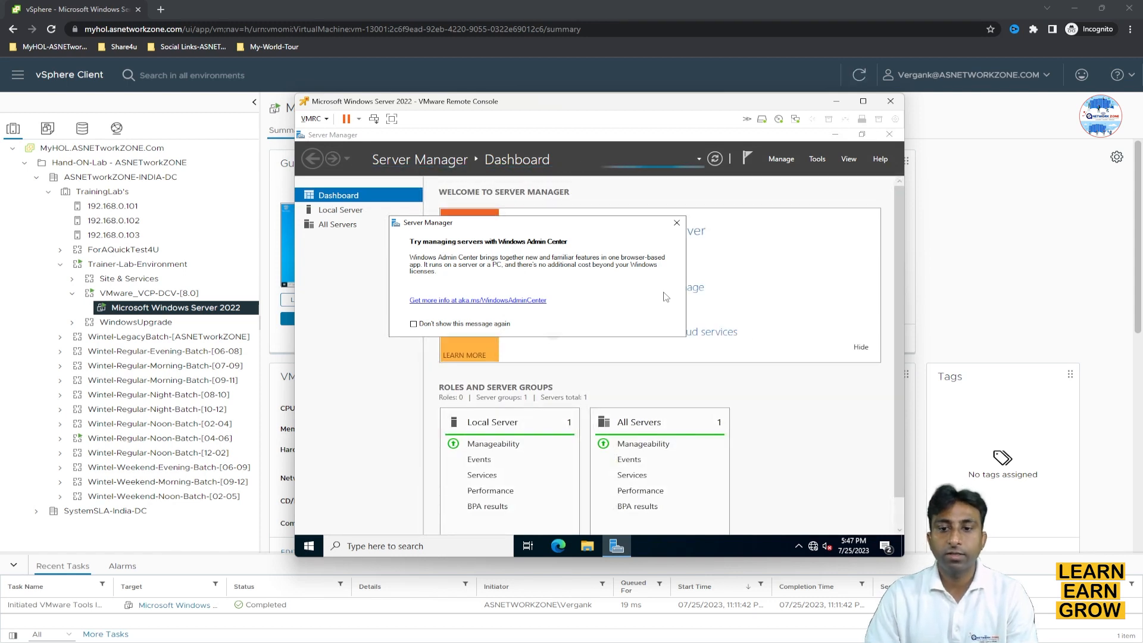
pyautogui.click(676, 223)
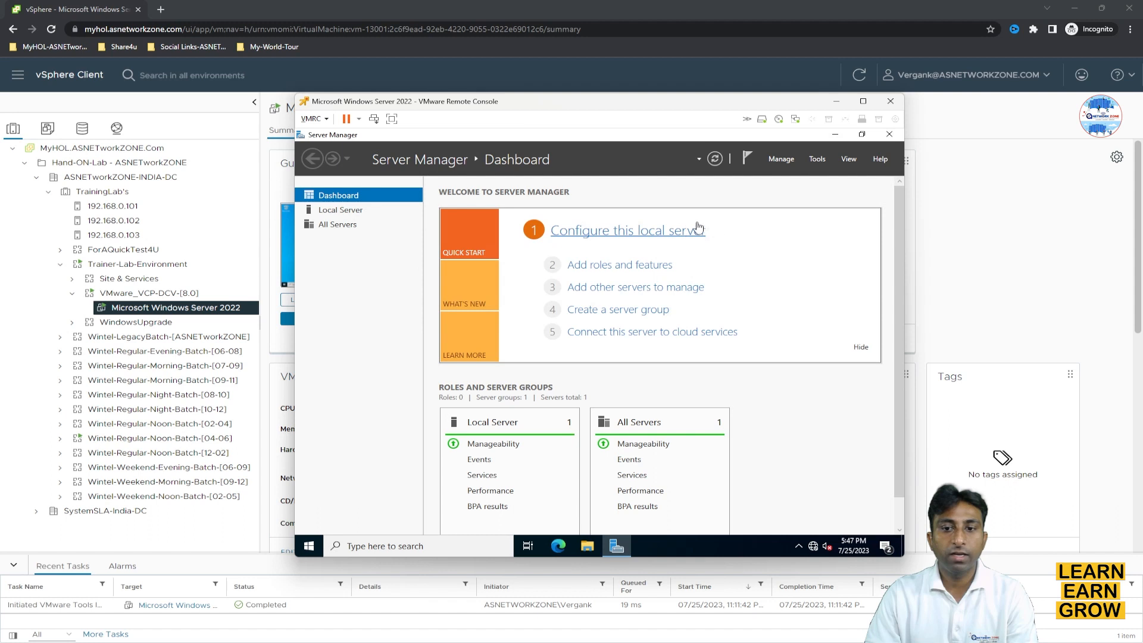
pyautogui.click(889, 134)
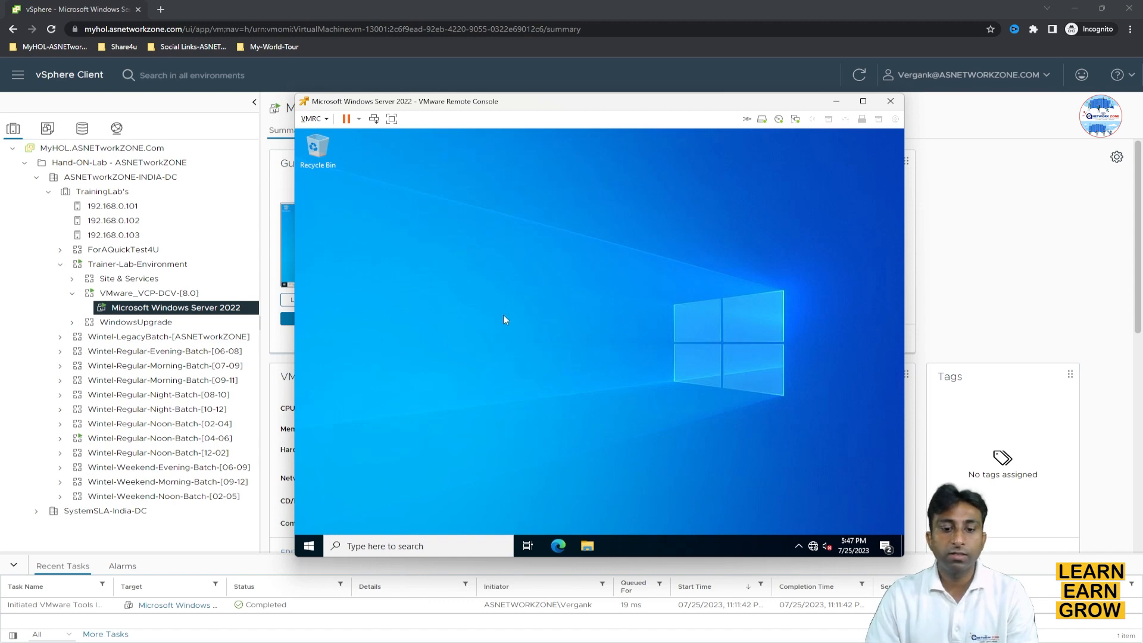
# - Open the guest's Control Panel by running the command control
pyautogui.rightClick(309, 548)
pyautogui.click(347, 489)
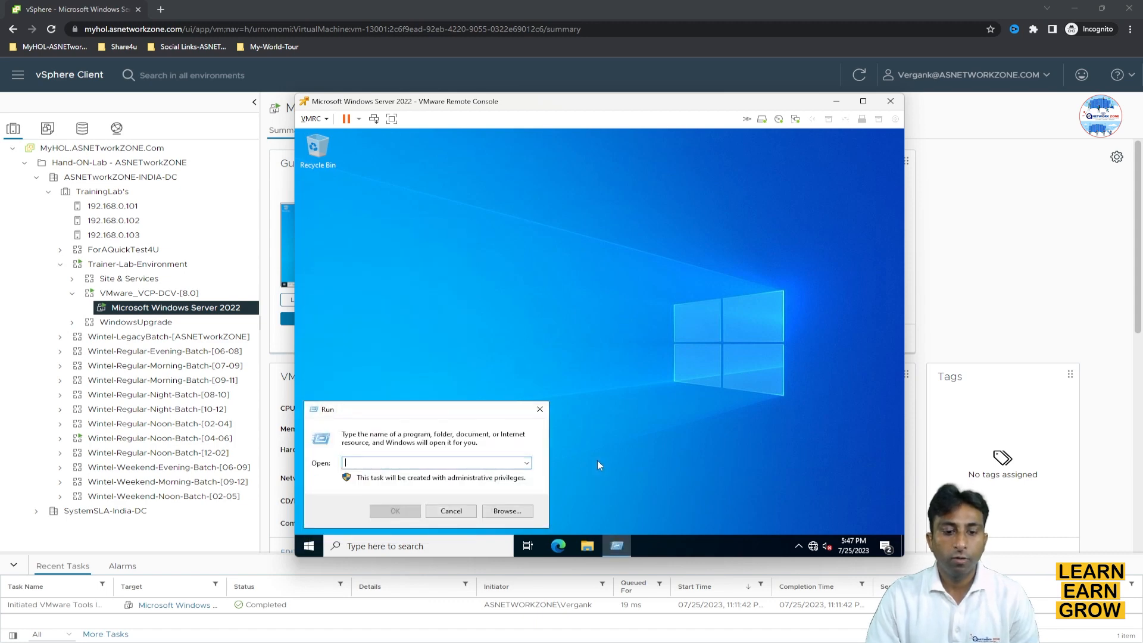
pyautogui.write('contro')
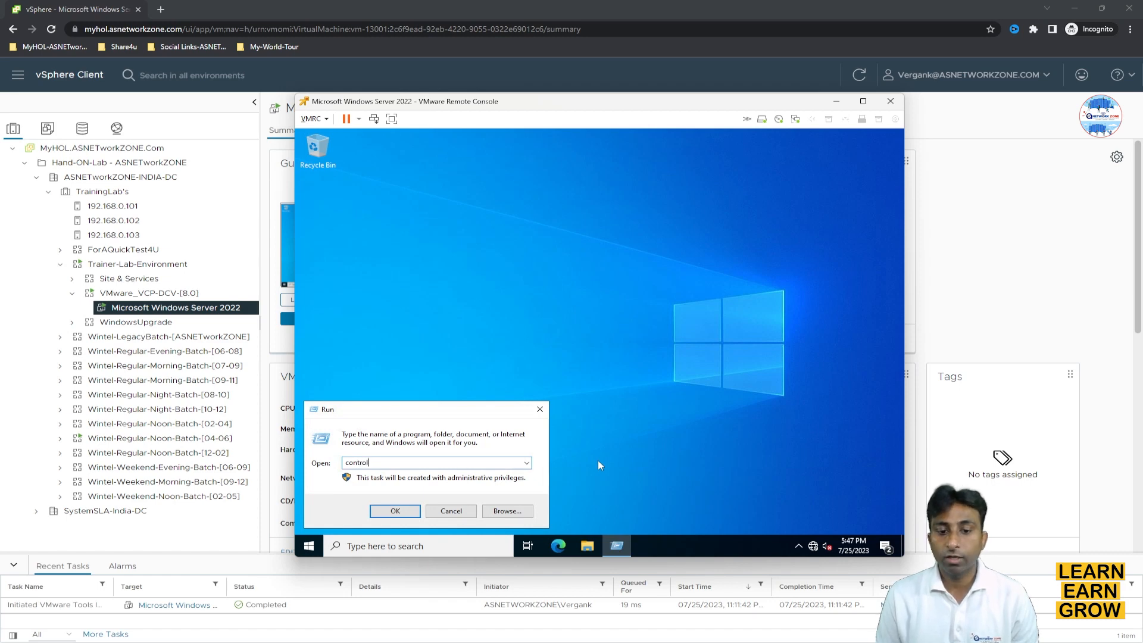
pyautogui.write('l')
pyautogui.press('Return')
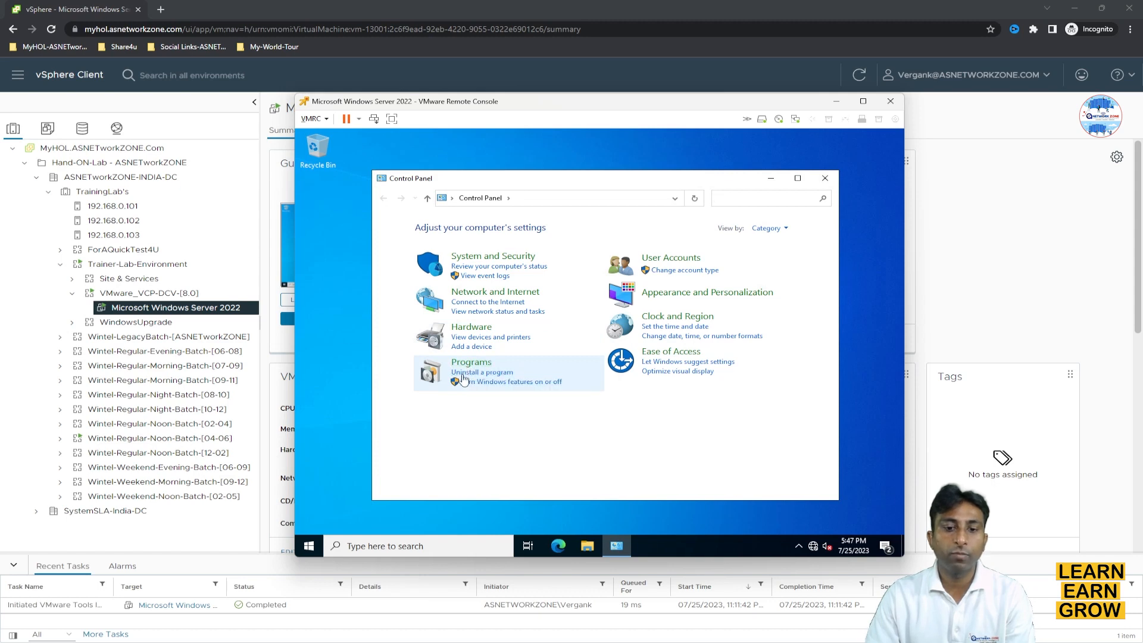
# - Check the VMware Tools entry and its version in the guest's list of installed programs, with the window maximized
pyautogui.click(482, 373)
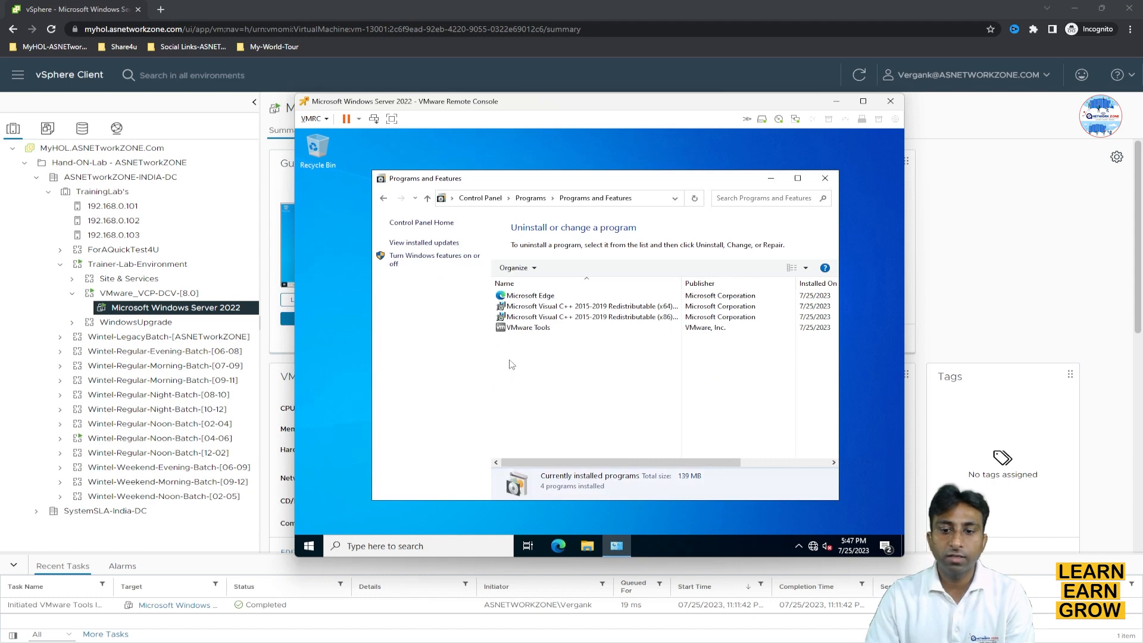
pyautogui.click(526, 333)
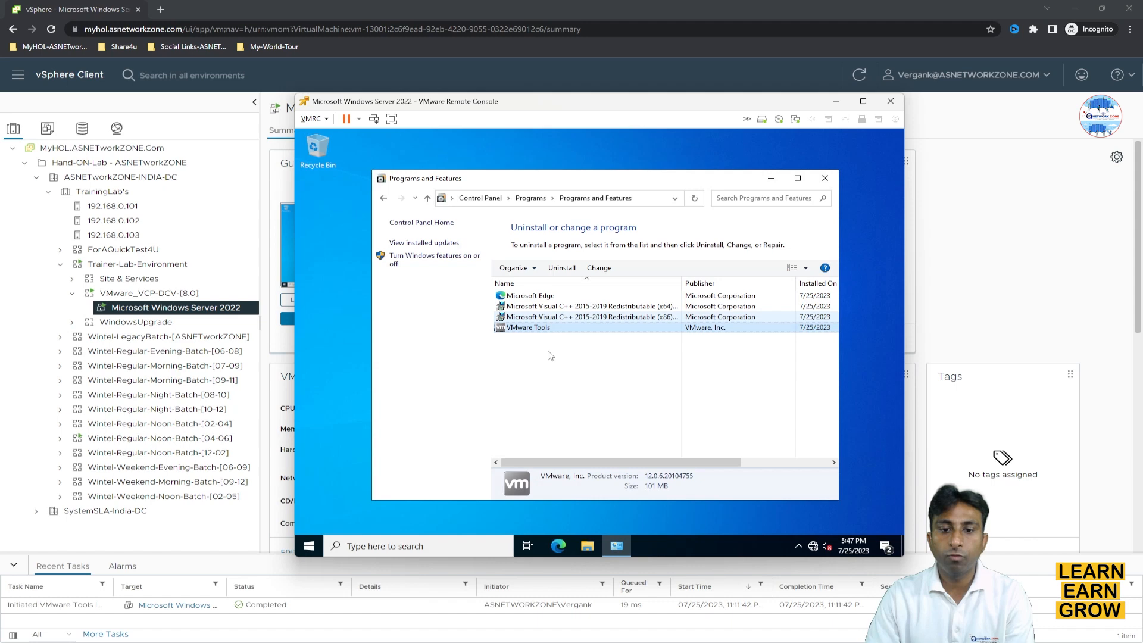
pyautogui.click(798, 179)
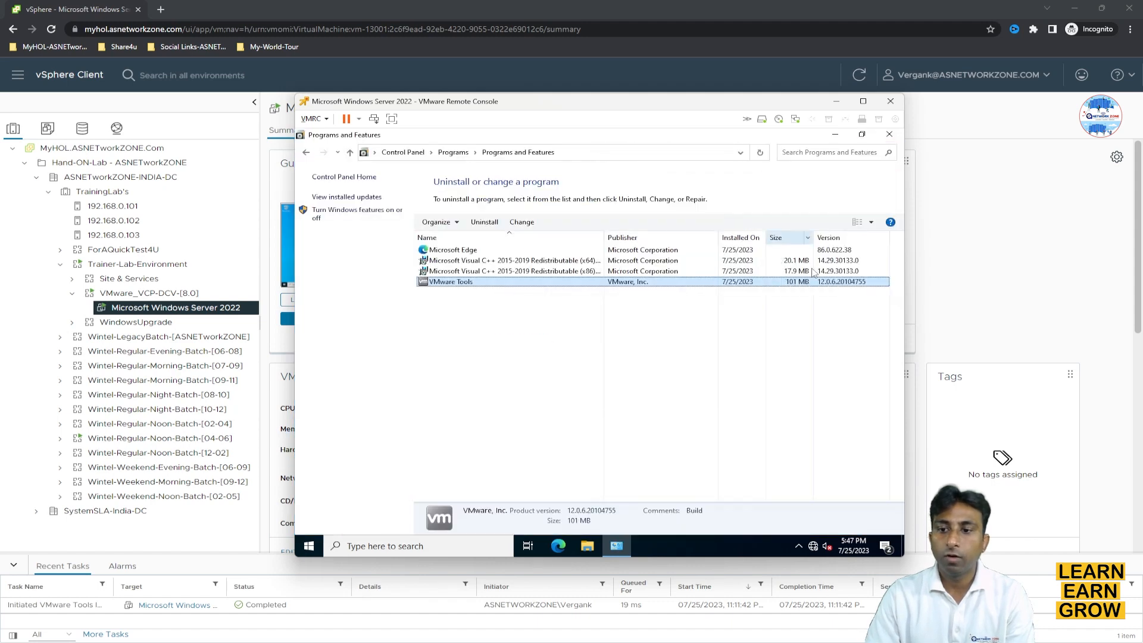